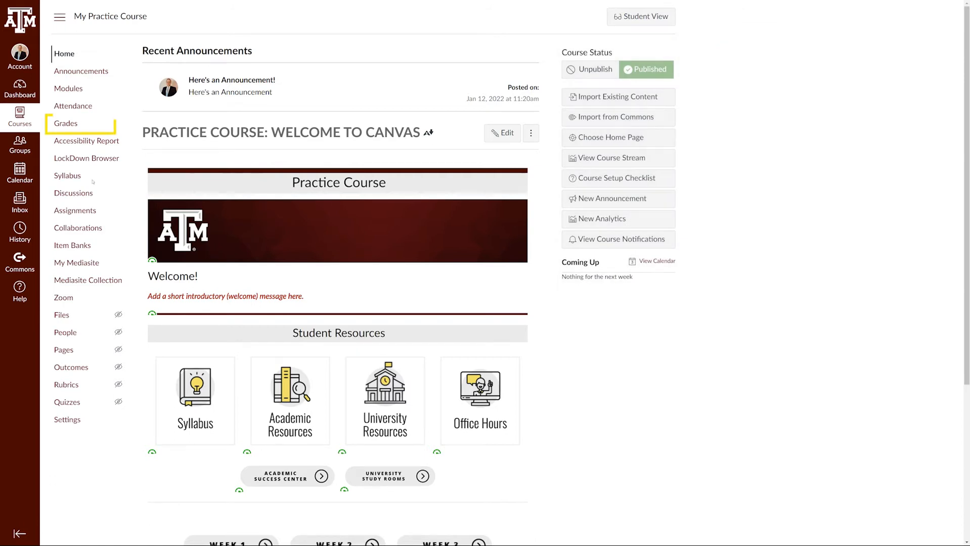
Step: View the course gradebook and go to the course settings
{"action": "left_click", "coordinate": [64, 126]}
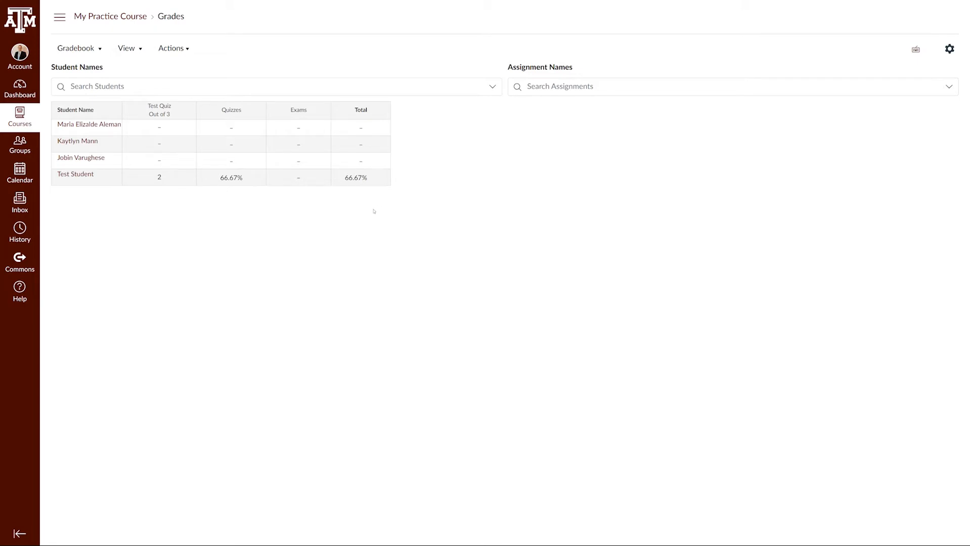
{"action": "left_click", "coordinate": [60, 17]}
{"action": "left_click", "coordinate": [69, 421]}
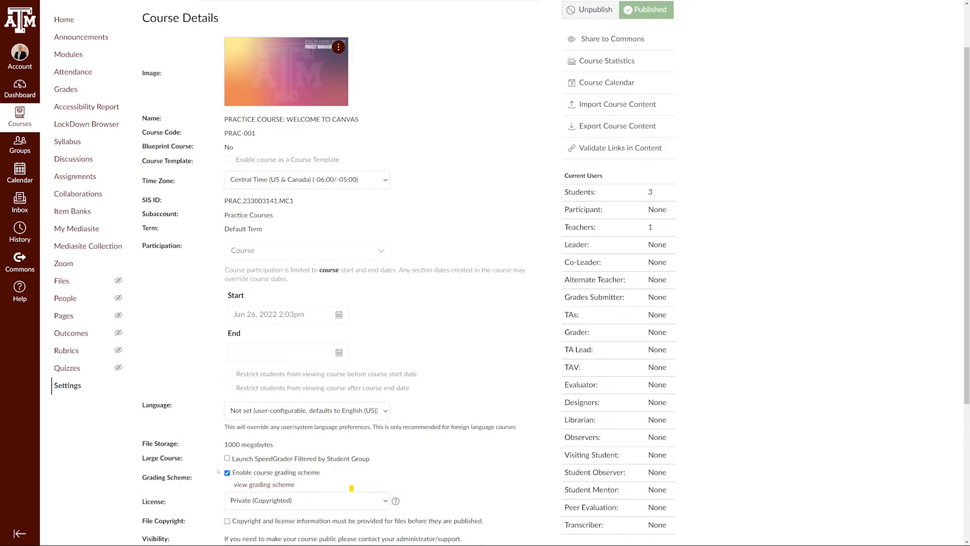
Step: View the course's current grading scheme and open the page for managing grading schemes
{"action": "scroll", "coordinate": [229, 480], "scroll_direction": "down", "scroll_amount": 4}
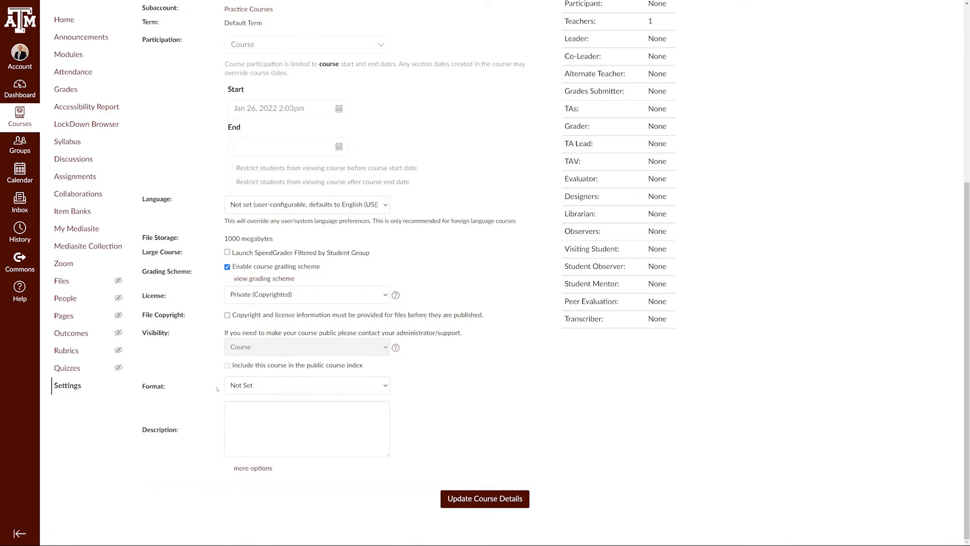
{"action": "left_click", "coordinate": [278, 280]}
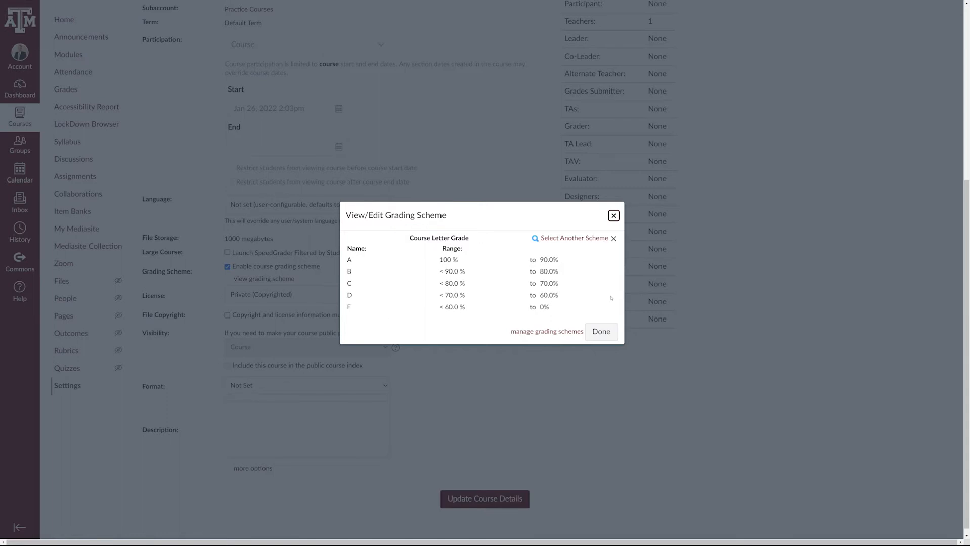
{"action": "left_click", "coordinate": [563, 332]}
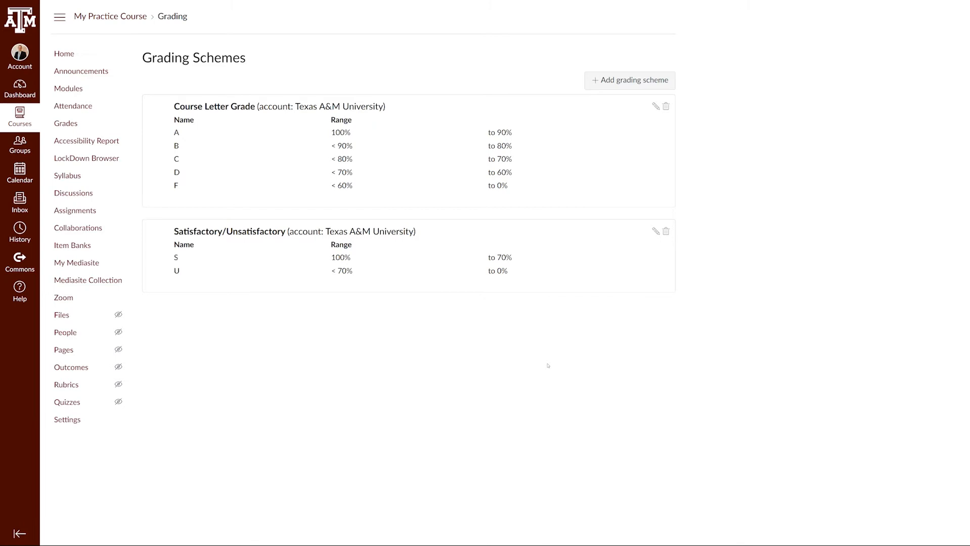
Step: Add a grading scheme titled "New Grading Scheme"
{"action": "left_click", "coordinate": [638, 87]}
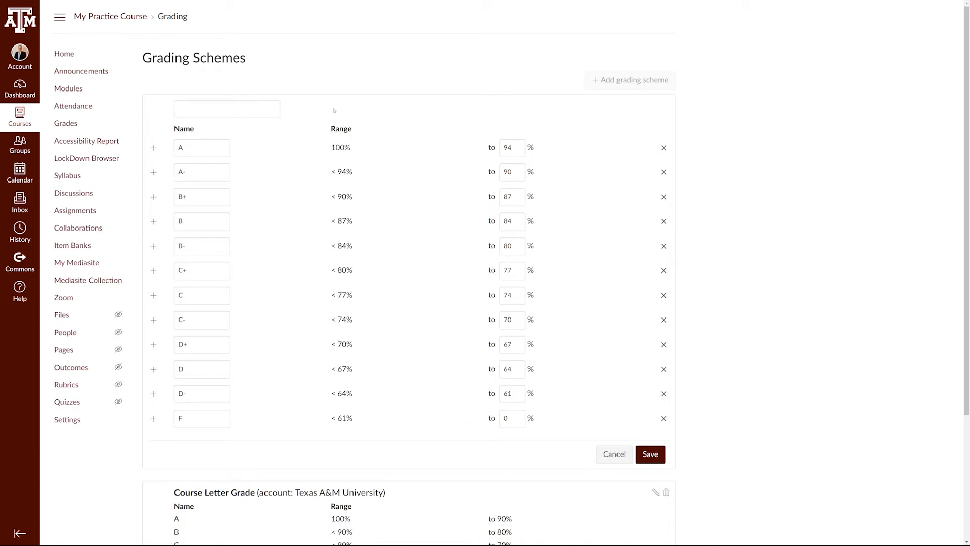
{"action": "left_click", "coordinate": [273, 109]}
{"action": "type", "text": "Ne"}
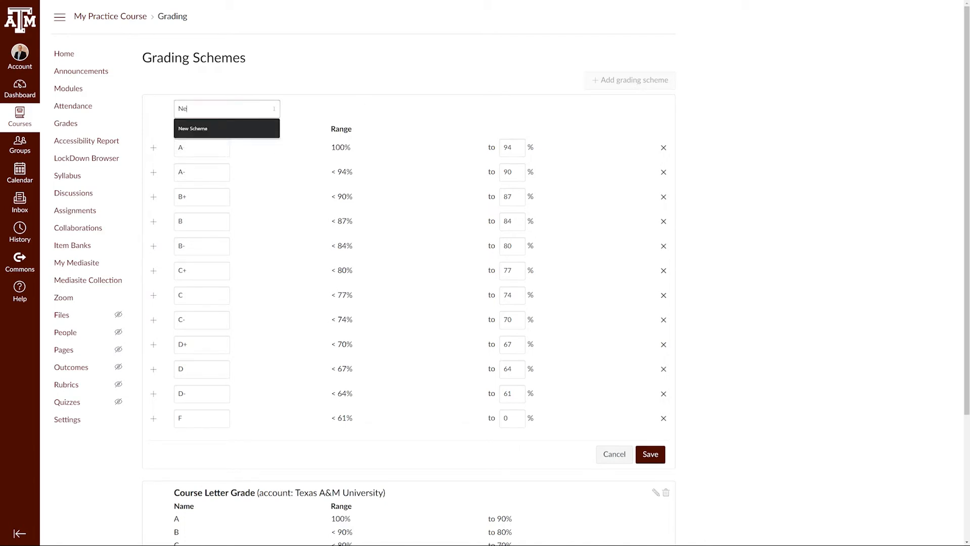
{"action": "type", "text": "w Grading Scheme"}
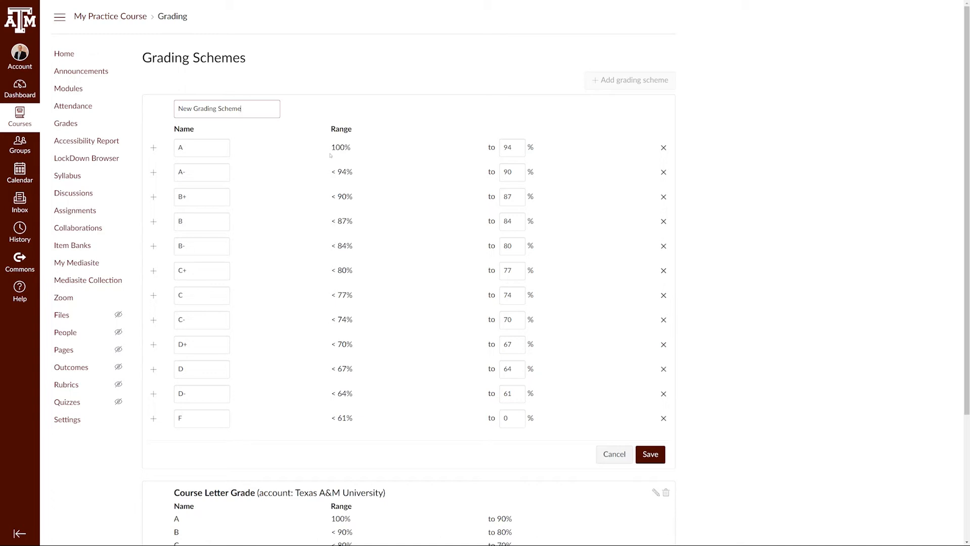
Step: Remove the A- and B+ grades from the new scheme, set the lower limit of A to 89.5%, and save it
{"action": "left_click", "coordinate": [664, 173]}
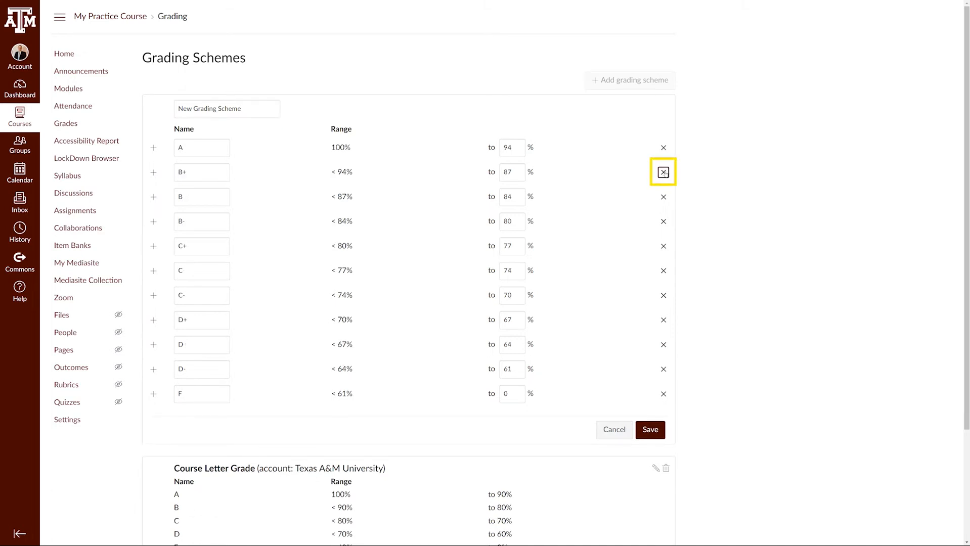
{"action": "left_click", "coordinate": [664, 172]}
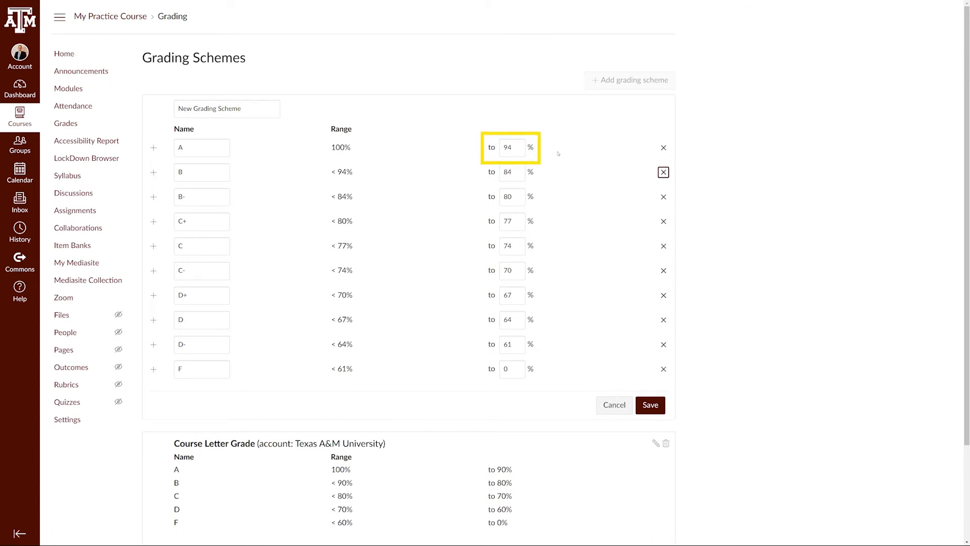
{"action": "left_click", "coordinate": [518, 148]}
{"action": "key", "text": "BackSpace"}
{"action": "key", "text": "BackSpace"}
{"action": "type", "text": "89.5"}
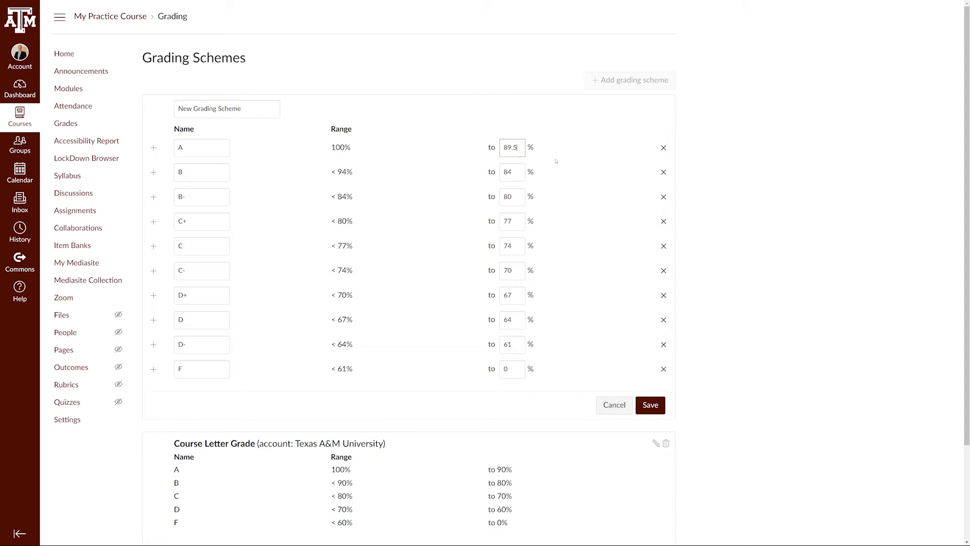
{"action": "left_click", "coordinate": [662, 405]}
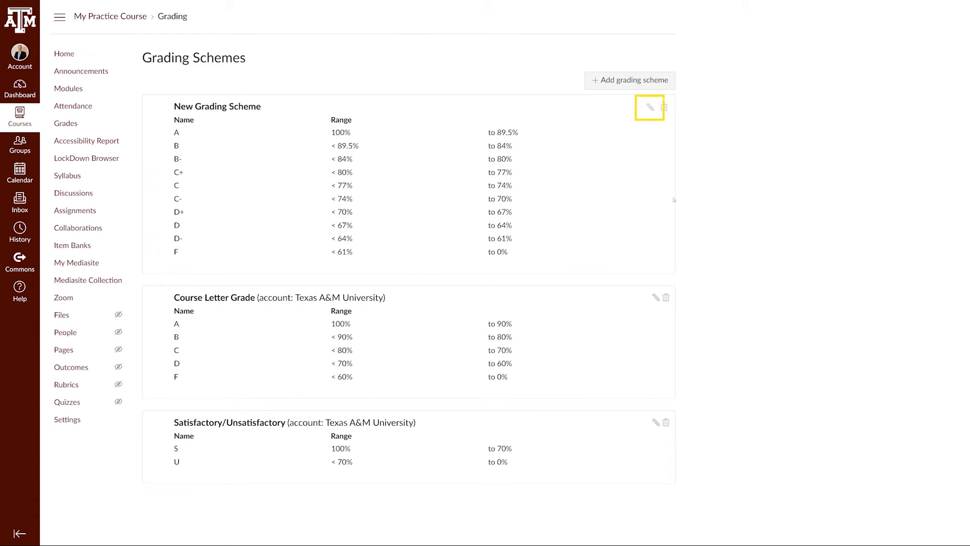
Step: Open New Grading Scheme for editing and cancel without making changes
{"action": "left_click", "coordinate": [650, 107]}
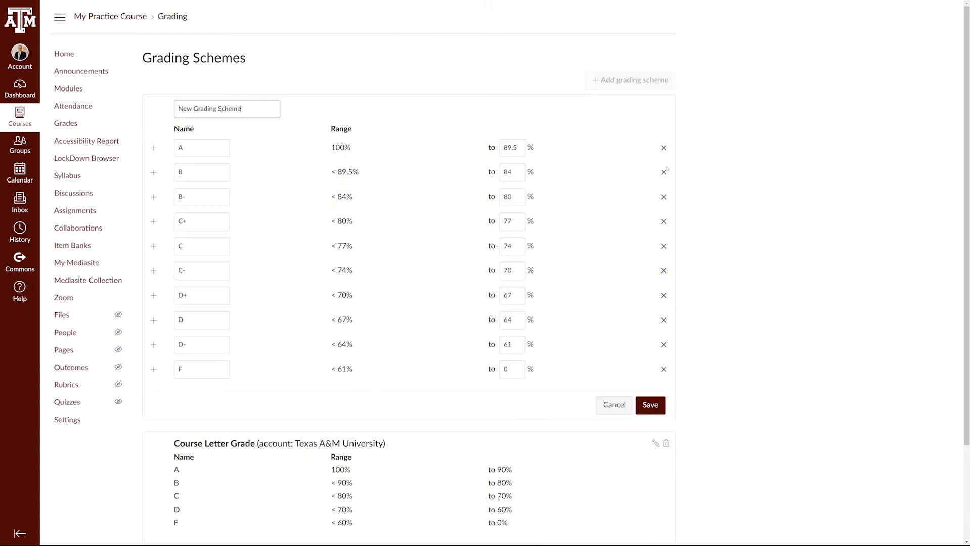
{"action": "left_click", "coordinate": [618, 406]}
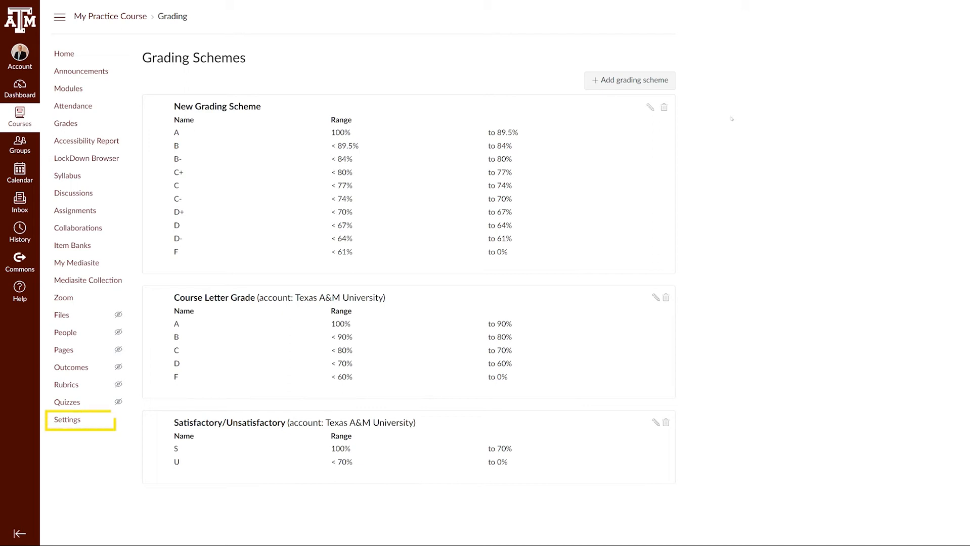
Step: Apply the Course Letter Grade standard as the grading scheme in the course settings and update the course details
{"action": "left_click", "coordinate": [70, 421]}
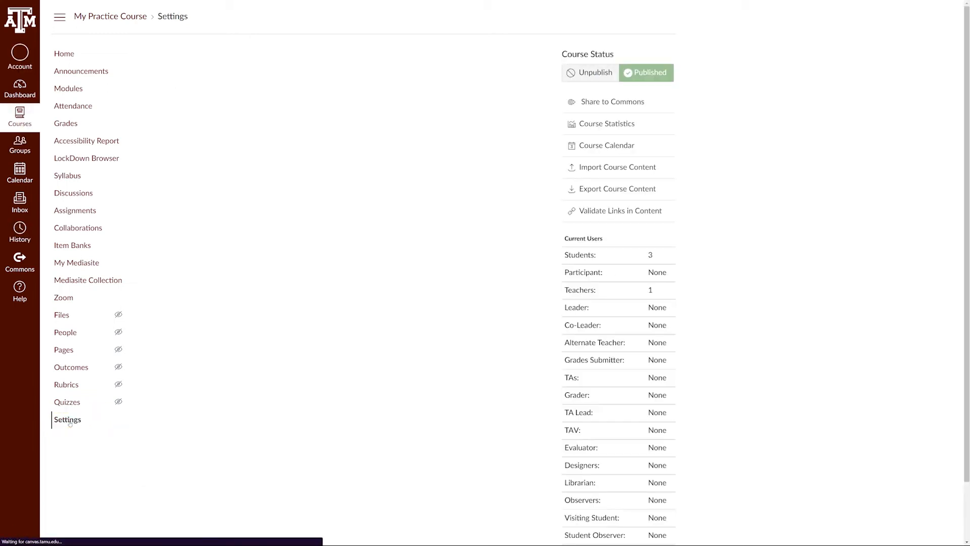
{"action": "scroll", "coordinate": [149, 414], "scroll_direction": "down", "scroll_amount": 3}
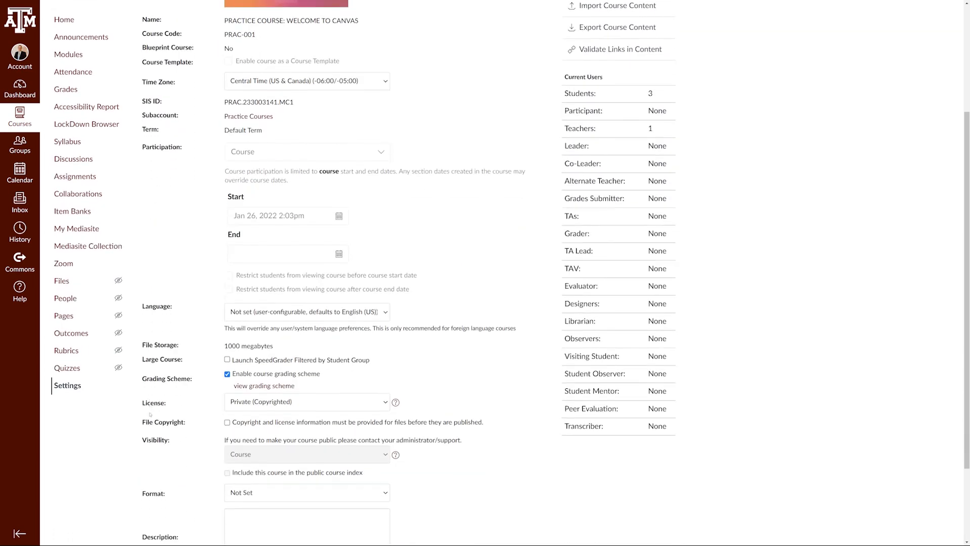
{"action": "scroll", "coordinate": [150, 414], "scroll_direction": "down", "scroll_amount": 1}
{"action": "left_click", "coordinate": [268, 320]}
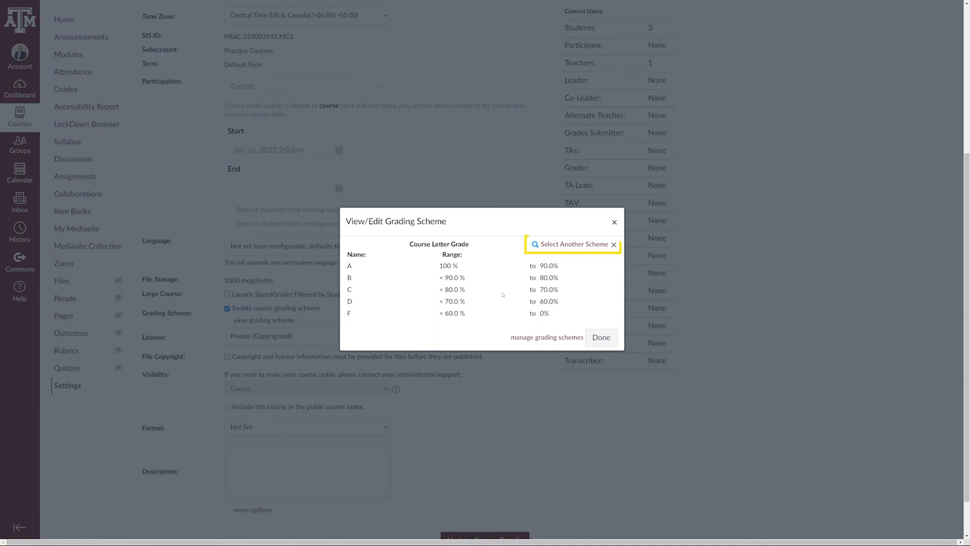
{"action": "left_click", "coordinate": [563, 244]}
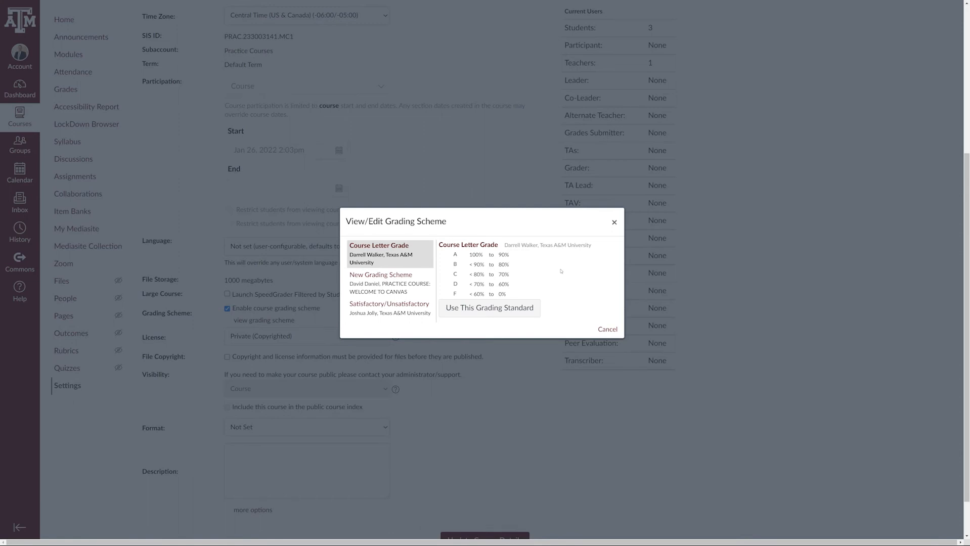
{"action": "left_click", "coordinate": [535, 307]}
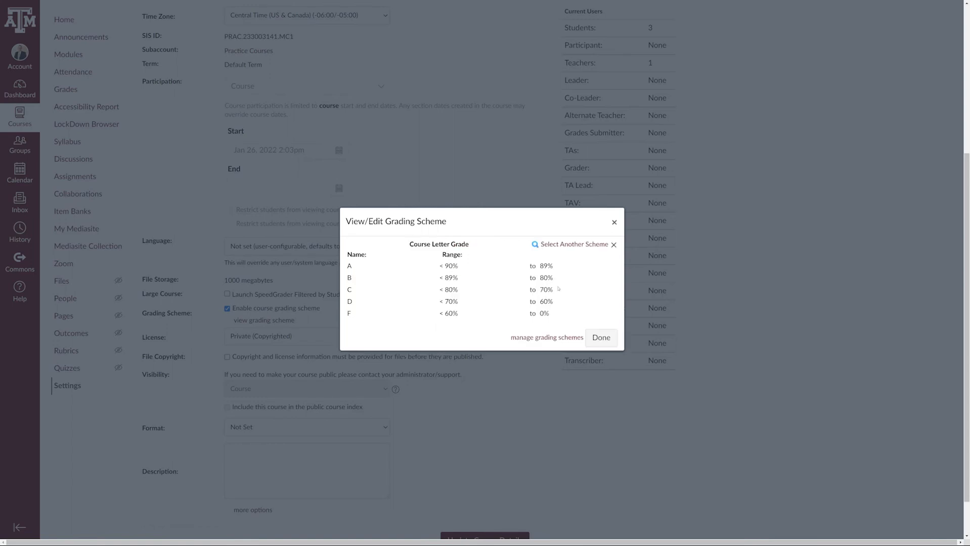
{"action": "left_click", "coordinate": [602, 339]}
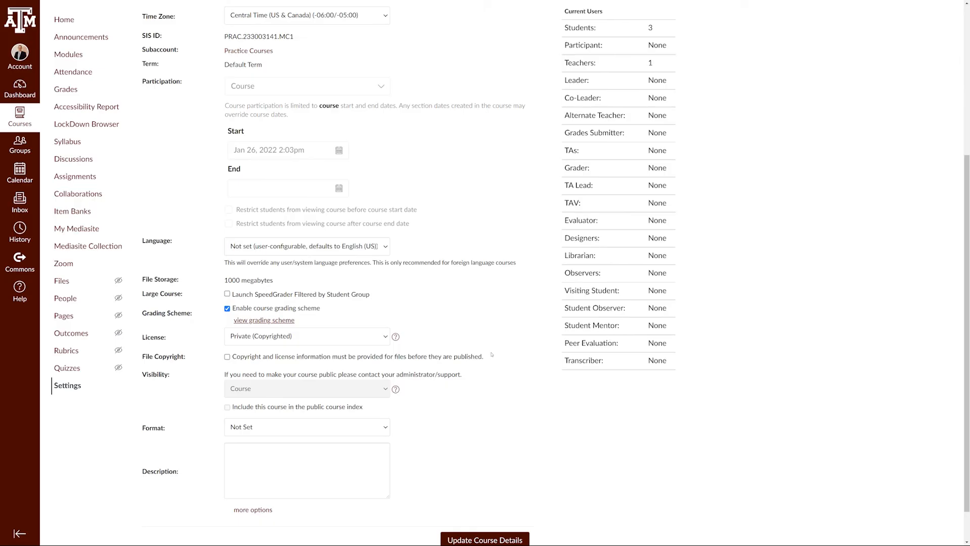
{"action": "scroll", "coordinate": [491, 352], "scroll_direction": "down", "scroll_amount": 1}
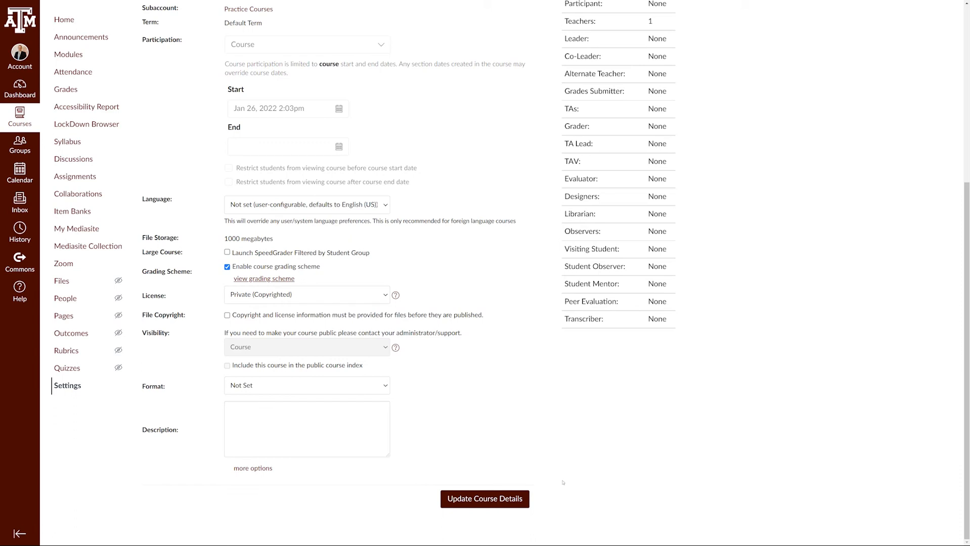
{"action": "left_click", "coordinate": [513, 499]}
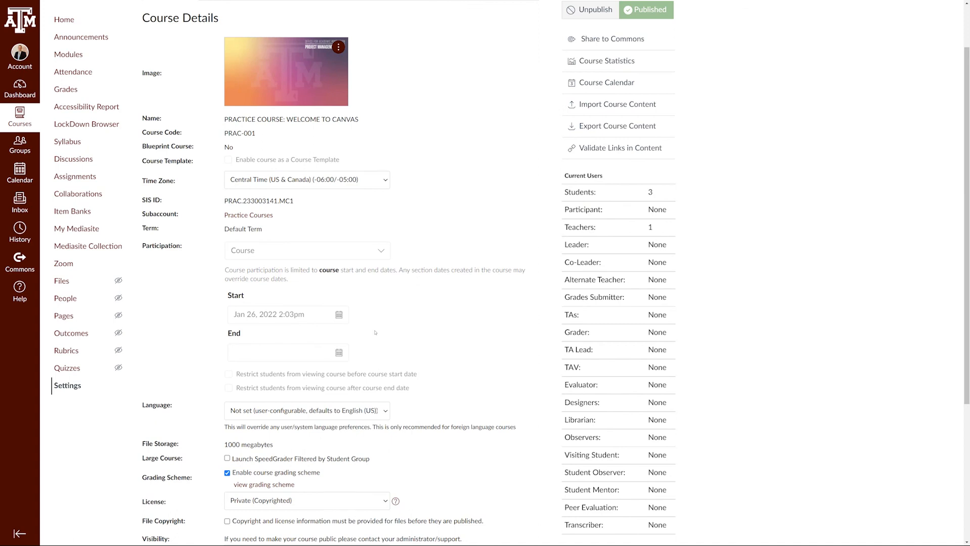
Step: Set Test Student's Test Quiz score to 2.75 in the course gradebook
{"action": "left_click", "coordinate": [66, 89]}
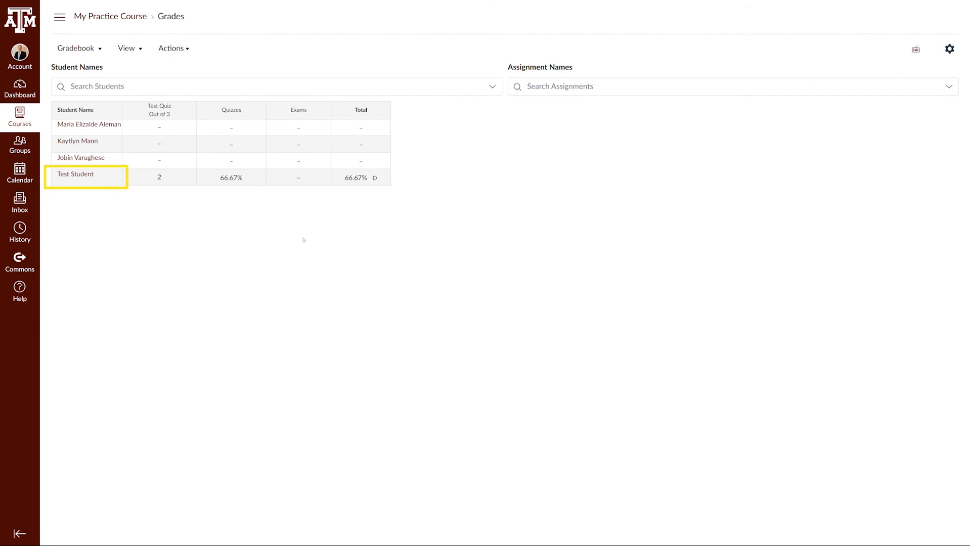
{"action": "left_click", "coordinate": [162, 182]}
{"action": "type", "text": "2.75"}
{"action": "key", "text": "Return"}
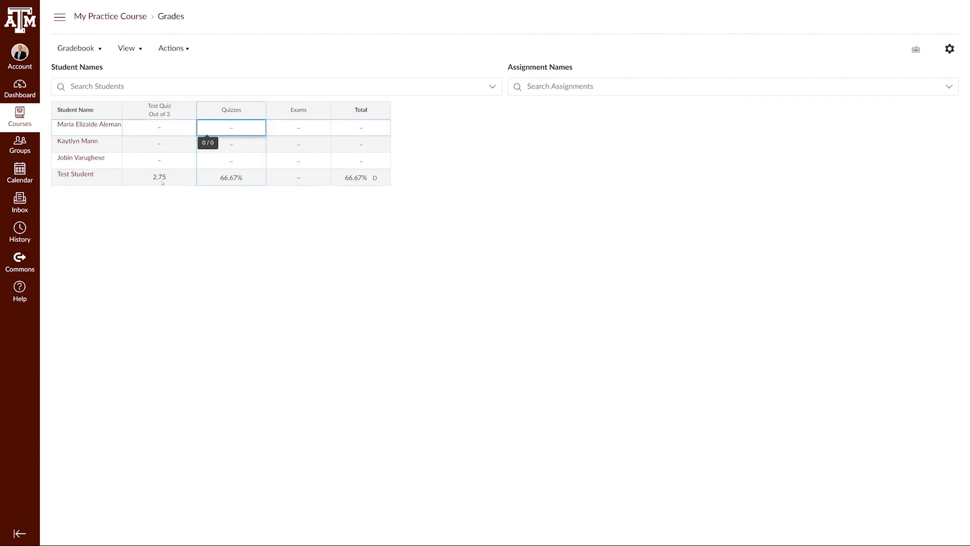
{"action": "left_click", "coordinate": [369, 196]}
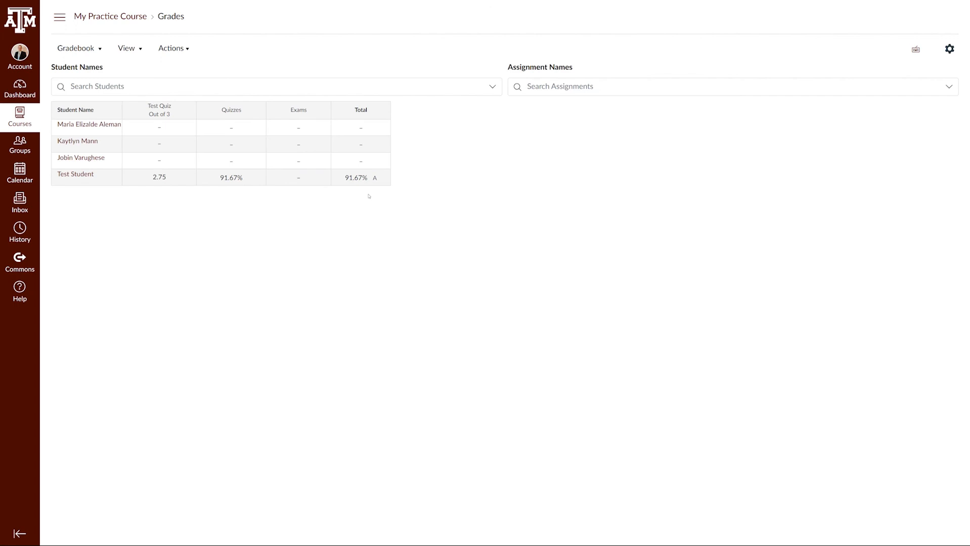